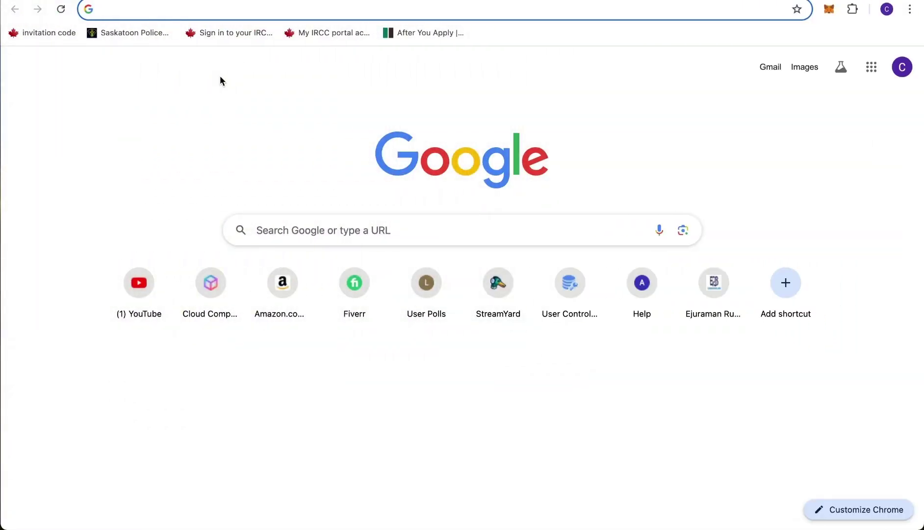
- Search Google for 'cyberduck' and open the official cyberduck.io website
{"action": "type", "text": "cyber"}
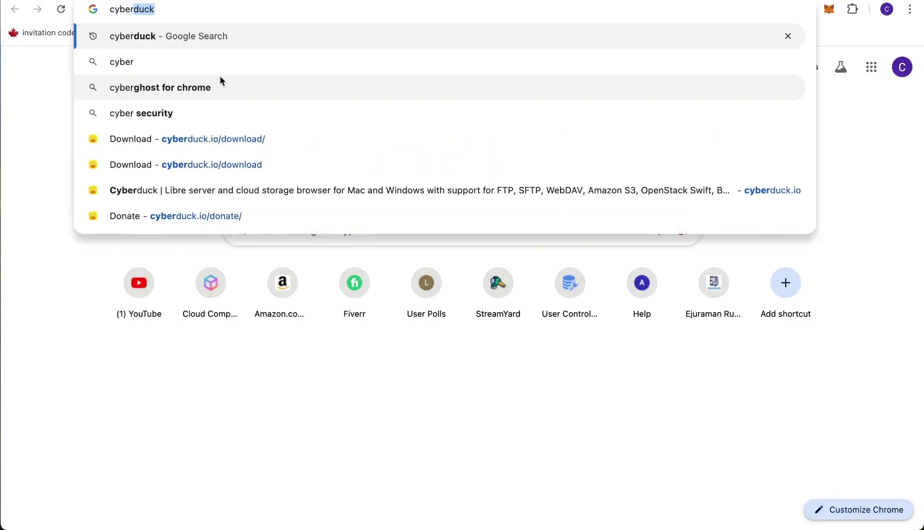
{"action": "key", "text": "Return"}
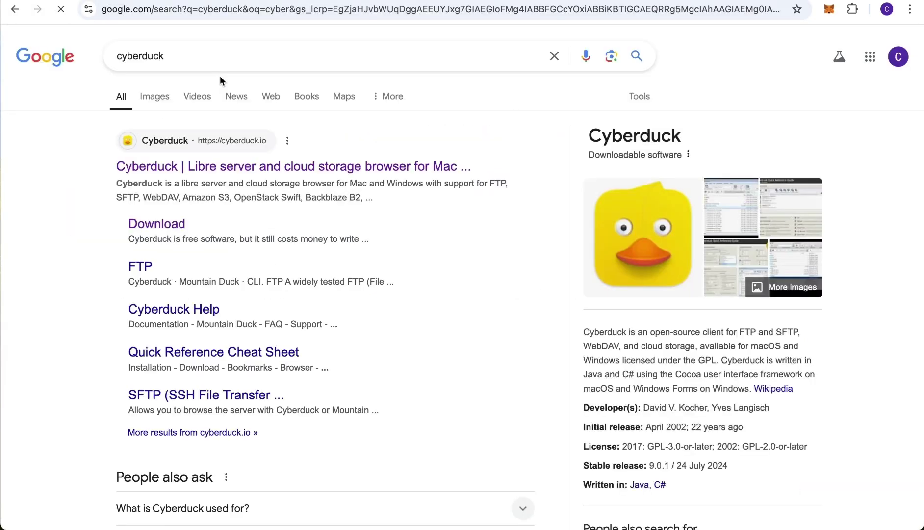
{"action": "left_click", "coordinate": [231, 167]}
{"action": "scroll", "coordinate": [366, 334], "scroll_direction": "down", "scroll_amount": 5}
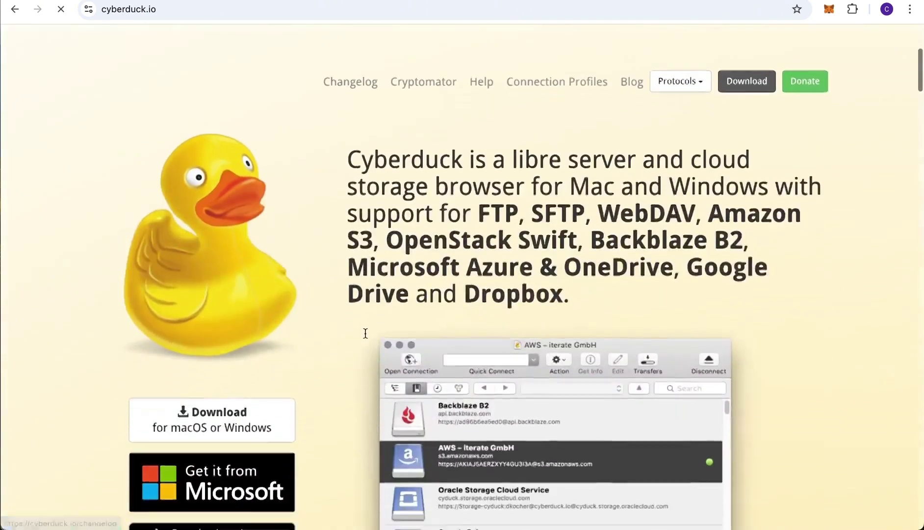
{"action": "scroll", "coordinate": [366, 335], "scroll_direction": "down", "scroll_amount": 6}
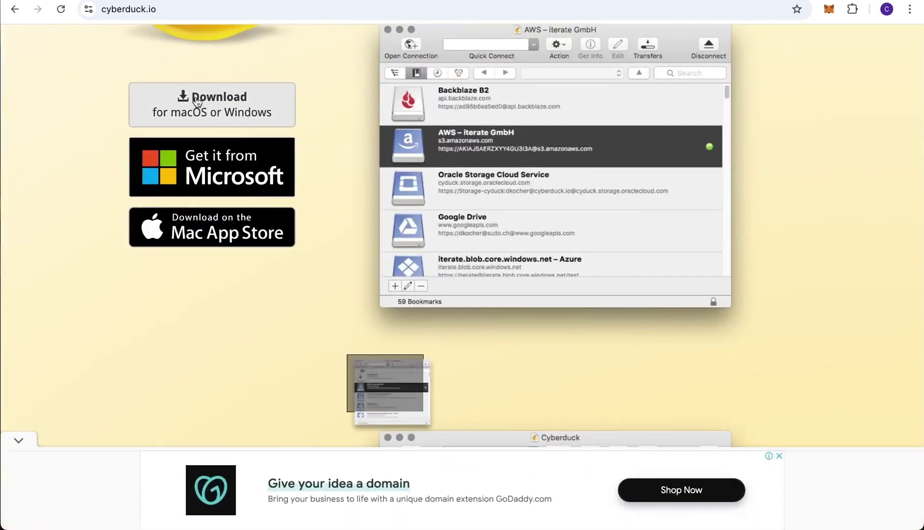
- Go to the Cyberduck download page, dismissing the ad, to reach the macOS and Windows downloads
{"action": "left_click", "coordinate": [201, 102]}
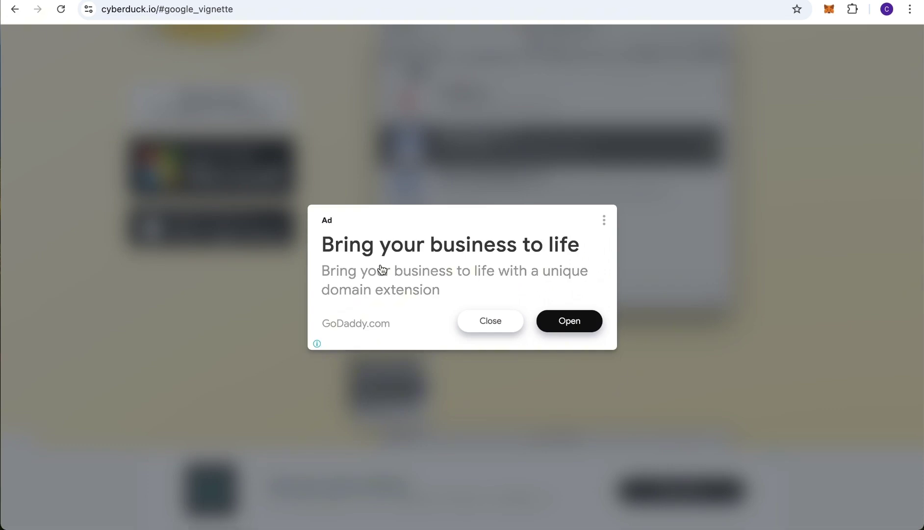
{"action": "left_click", "coordinate": [497, 324]}
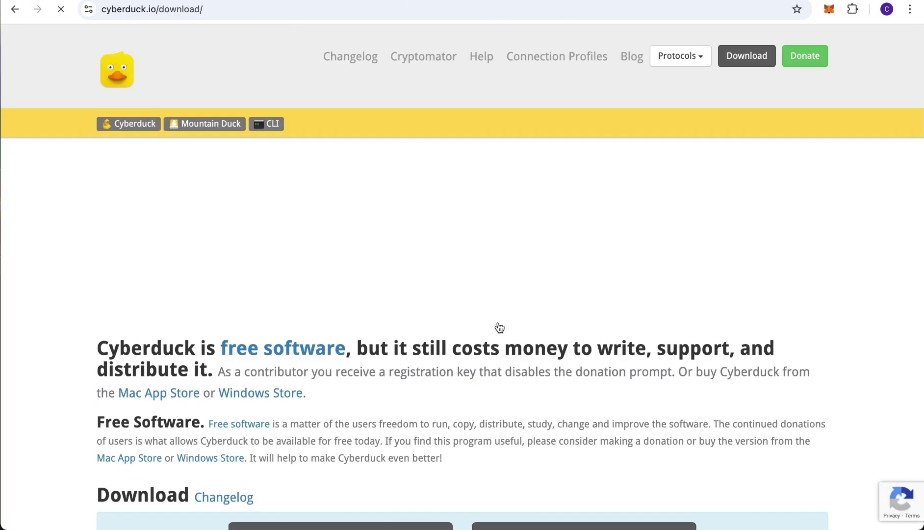
{"action": "scroll", "coordinate": [499, 327], "scroll_direction": "down", "scroll_amount": 5}
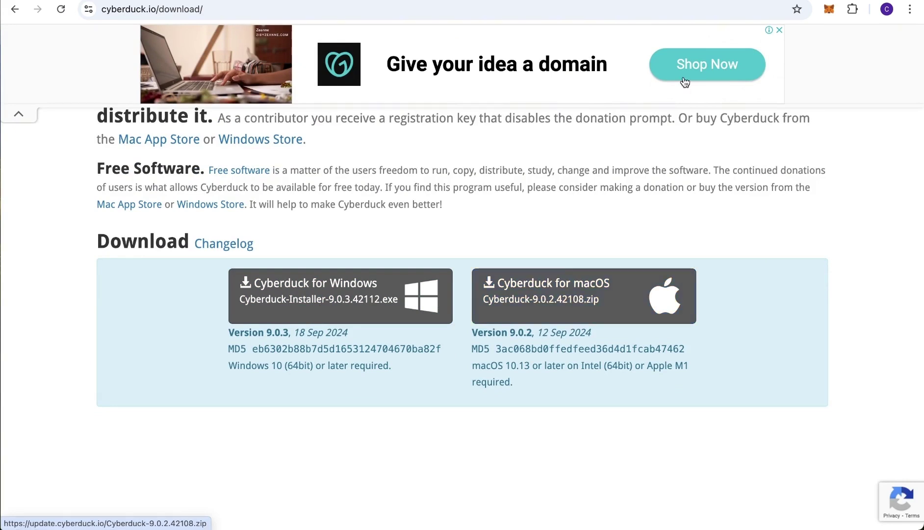
- Unpack the Cyberduck zip in Downloads with The Unarchiver
{"action": "mouse_move", "coordinate": [638, 528]}
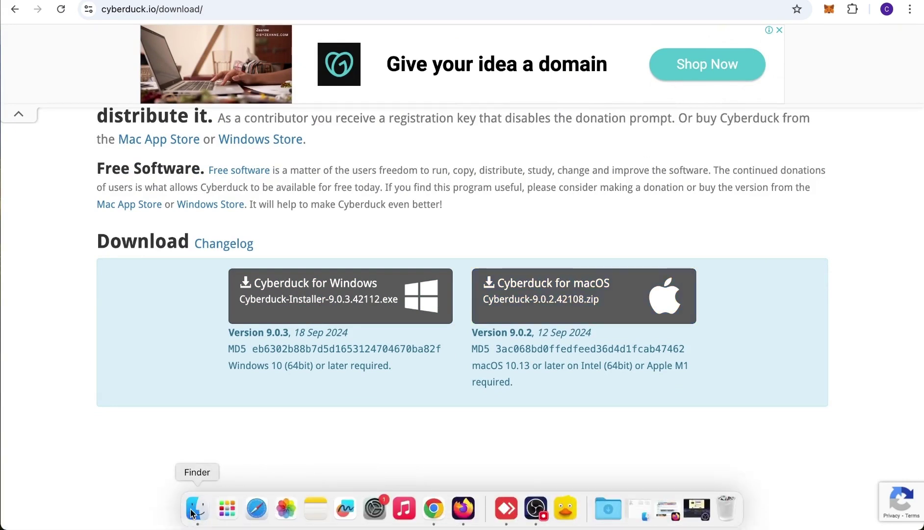
{"action": "left_click", "coordinate": [196, 512]}
{"action": "left_click", "coordinate": [398, 204]}
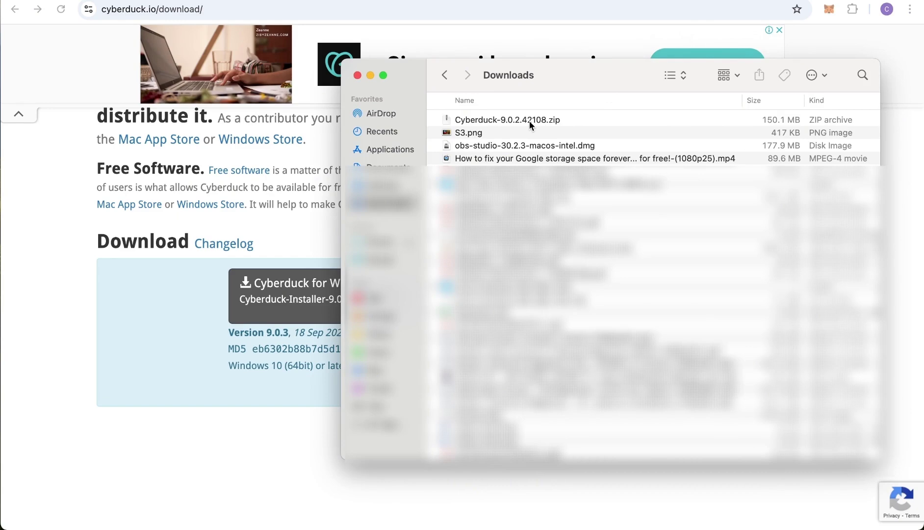
{"action": "right_click", "coordinate": [448, 124]}
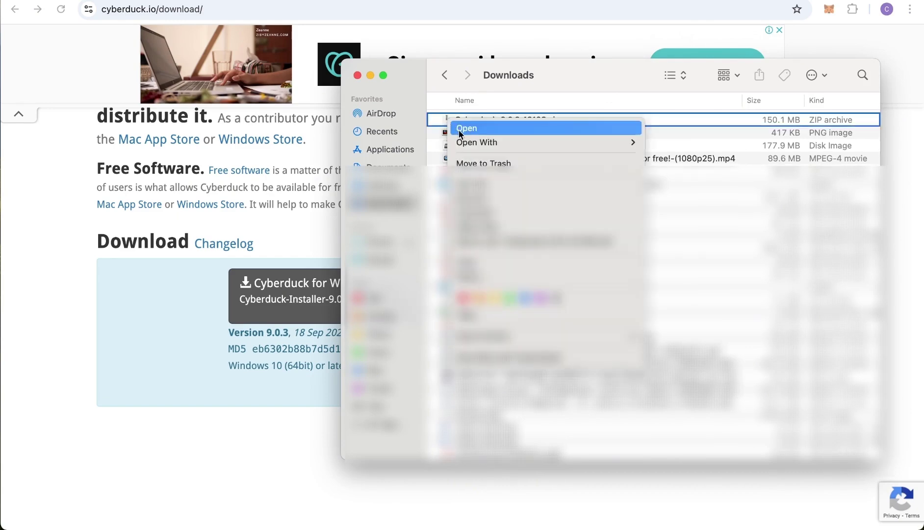
{"action": "mouse_move", "coordinate": [482, 143]}
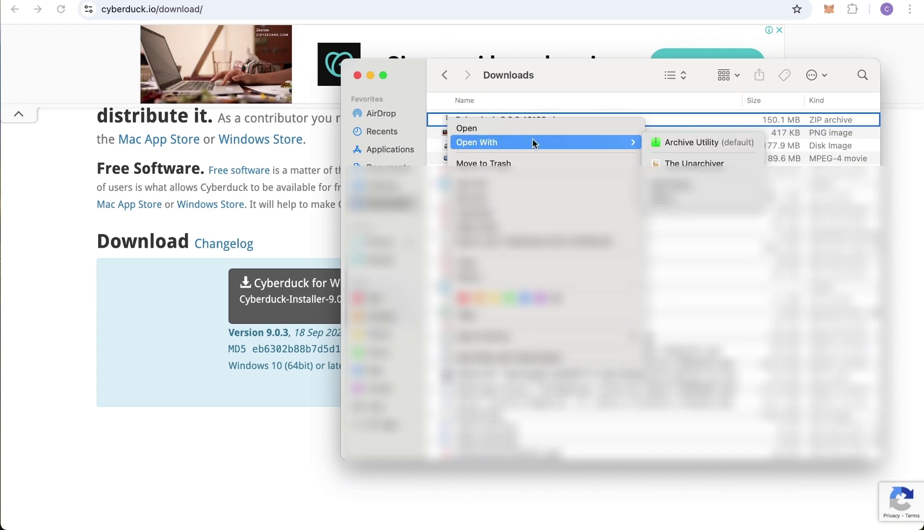
{"action": "left_click", "coordinate": [694, 164]}
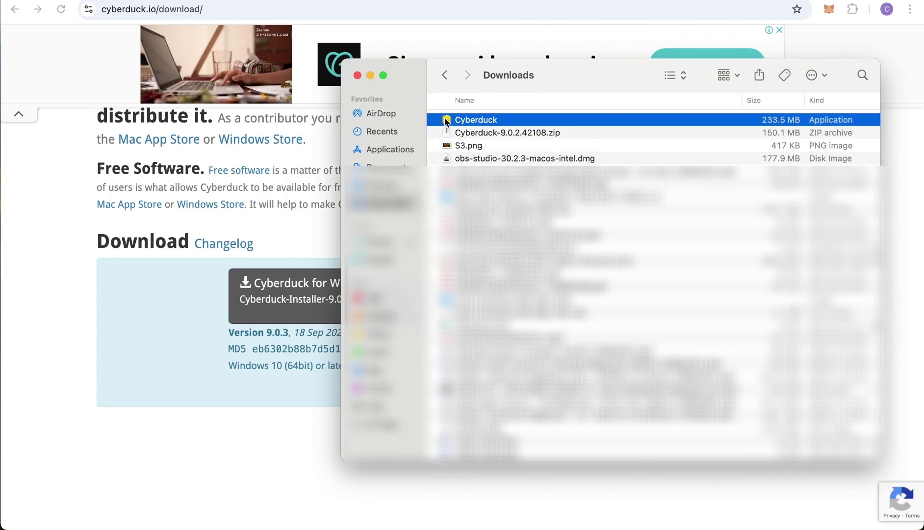
- Drag the Cyberduck app to Applications, stop replacing the existing copy, and view Applications
{"action": "left_click_drag", "start_coordinate": [445, 120], "coordinate": [378, 155]}
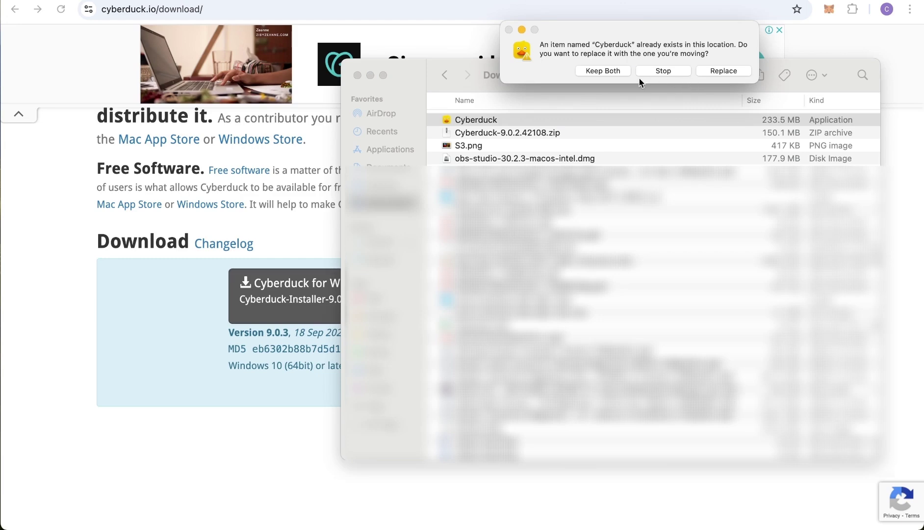
{"action": "left_click", "coordinate": [663, 76]}
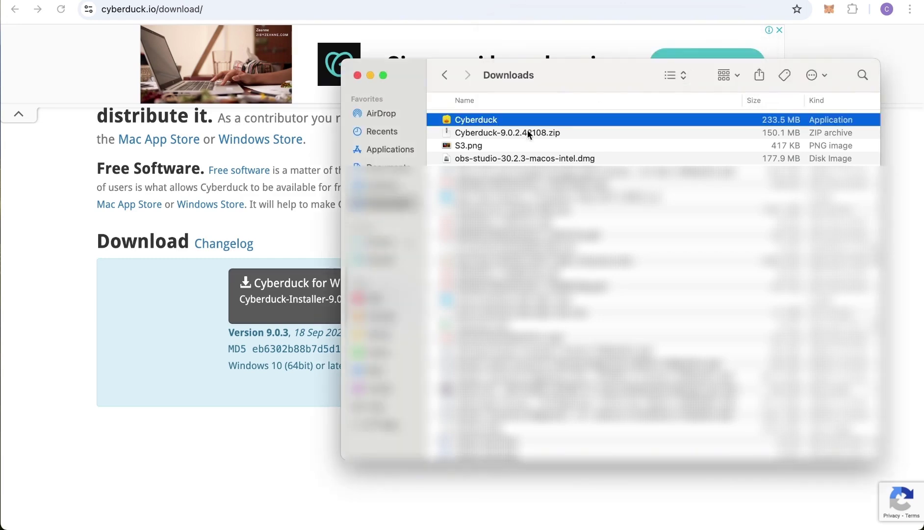
{"action": "left_click", "coordinate": [386, 149]}
{"action": "scroll", "coordinate": [496, 277], "scroll_direction": "up", "scroll_amount": 2}
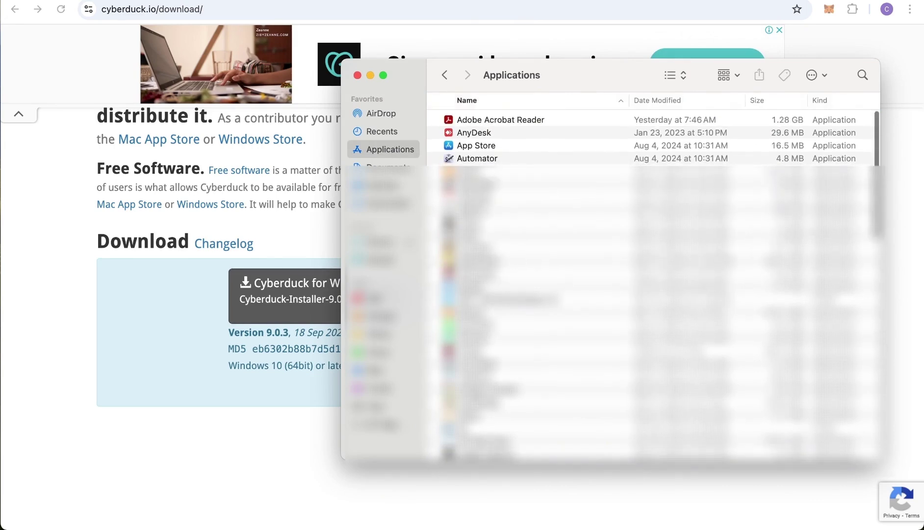
- Launch Cyberduck, decline the default FTP app prompt, and add a new Amazon S3 bookmark
{"action": "left_click", "coordinate": [478, 259]}
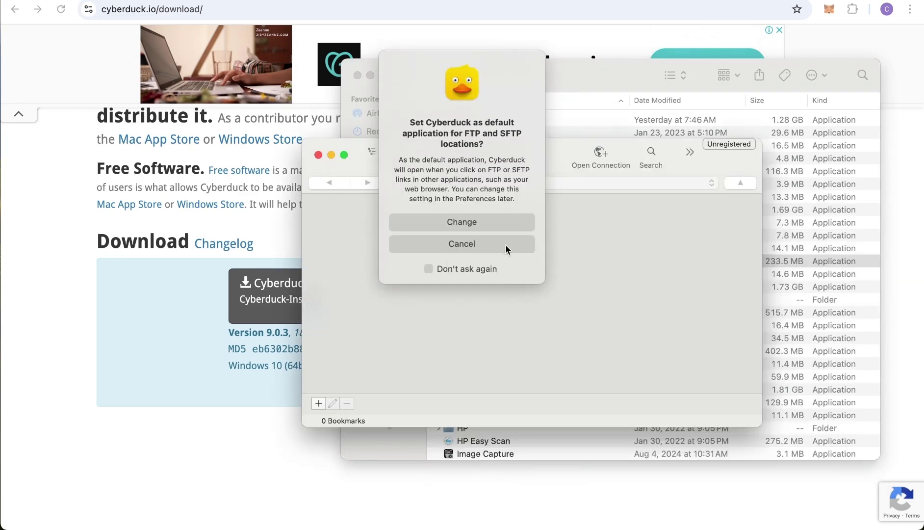
{"action": "left_click", "coordinate": [461, 244]}
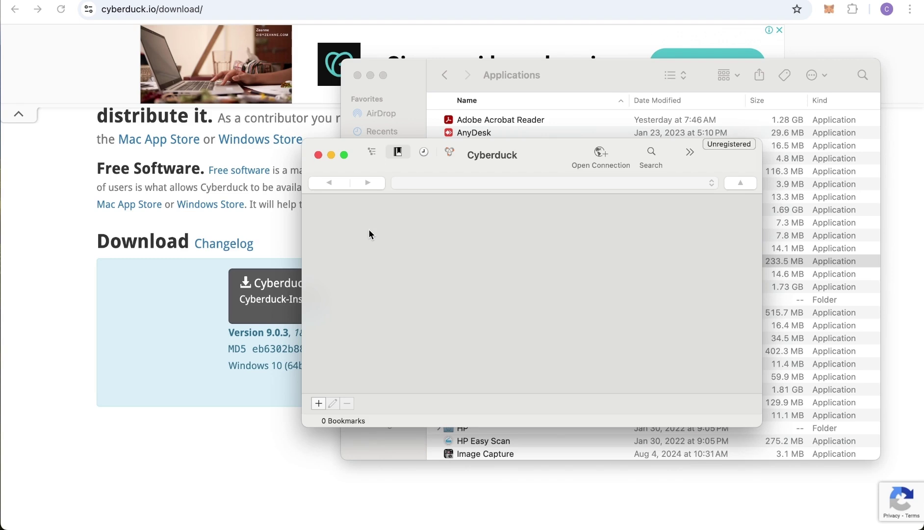
{"action": "left_click", "coordinate": [319, 403]}
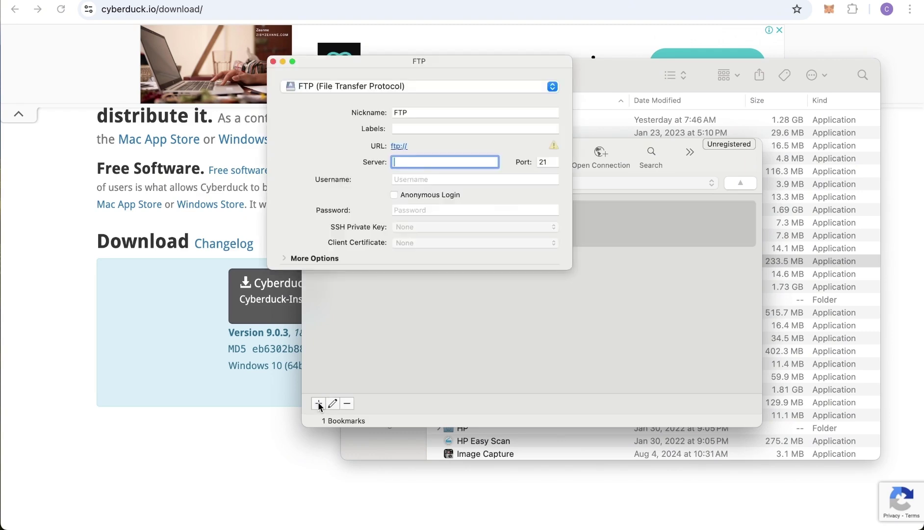
{"action": "left_click", "coordinate": [552, 88]}
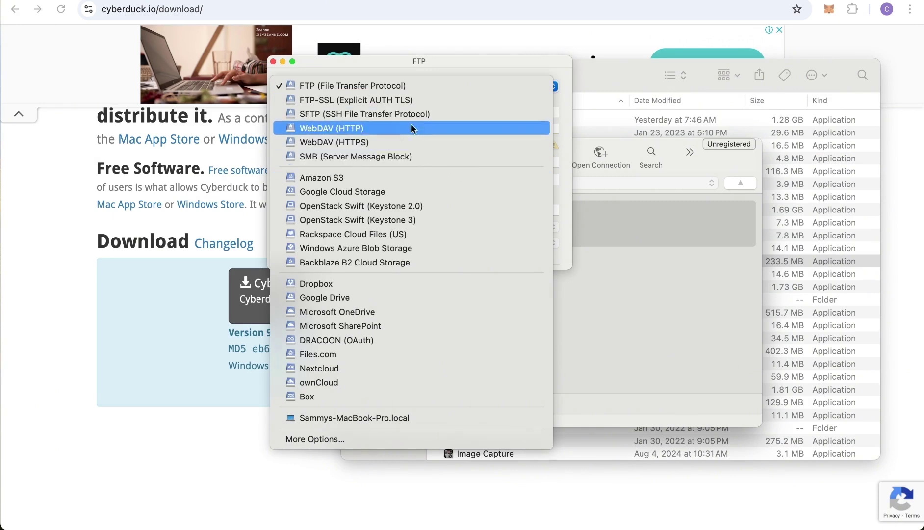
{"action": "left_click", "coordinate": [401, 178]}
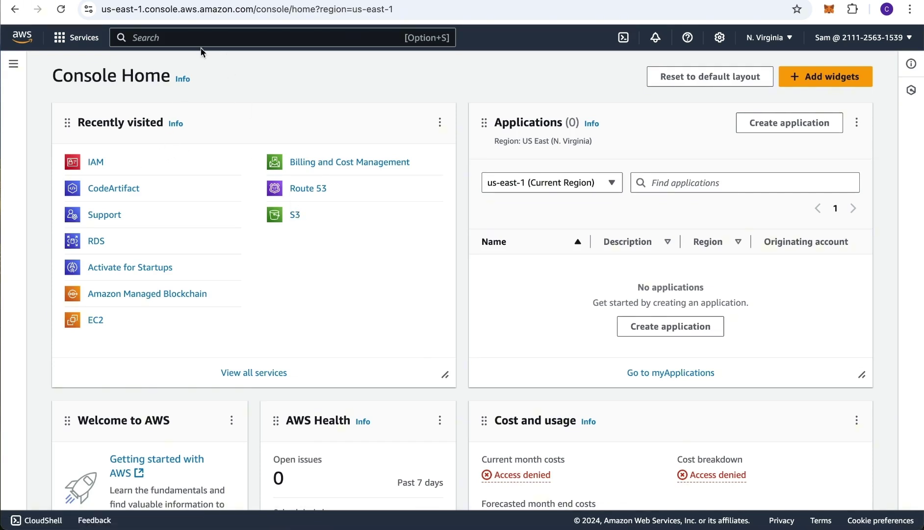
- Search the console for 's3', open Amazon S3, and start a new bucket
{"action": "left_click", "coordinate": [180, 33]}
{"action": "type", "text": "s3"}
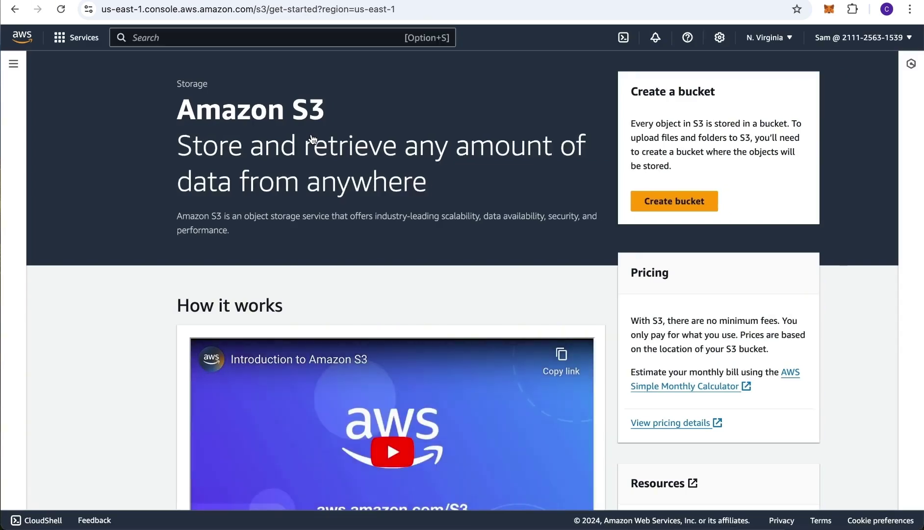
{"action": "left_click", "coordinate": [667, 203]}
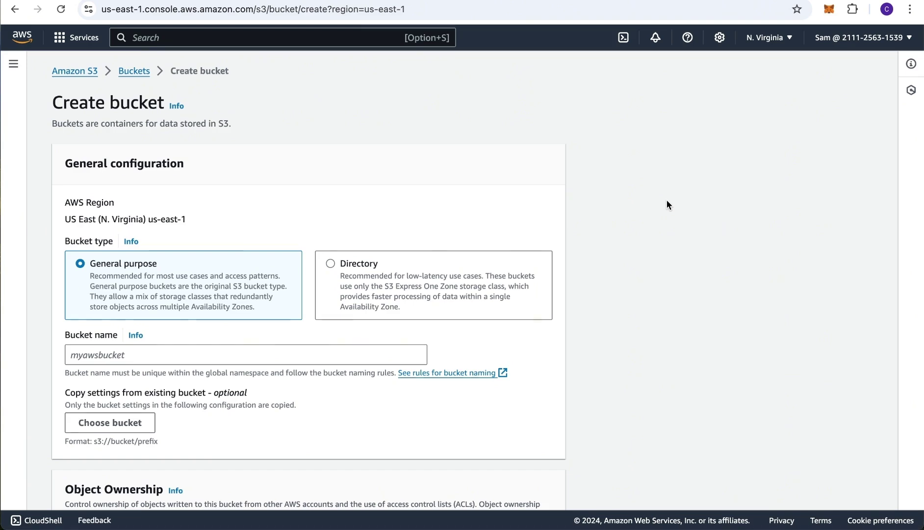
- Name the general purpose bucket 'cloudtechwithsam' and create it with default settings
{"action": "scroll", "coordinate": [666, 201], "scroll_direction": "down", "scroll_amount": 2}
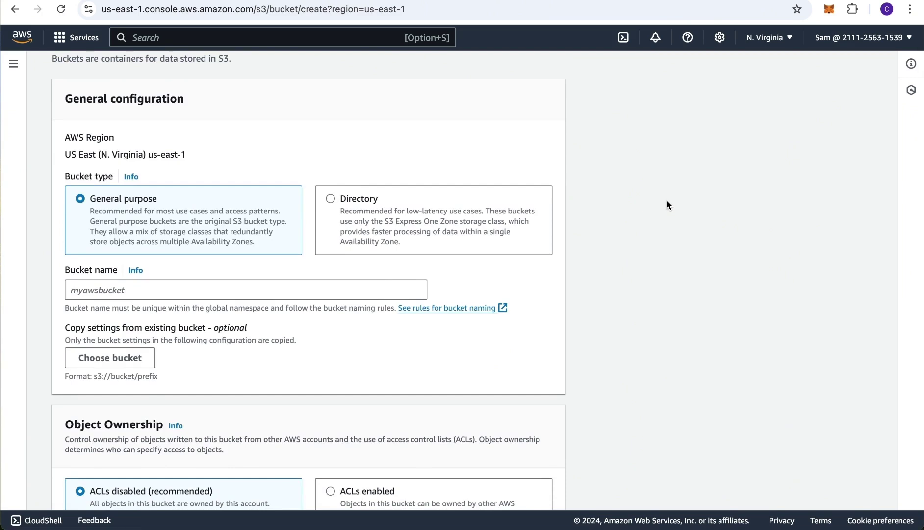
{"action": "scroll", "coordinate": [666, 205], "scroll_direction": "down", "scroll_amount": 1}
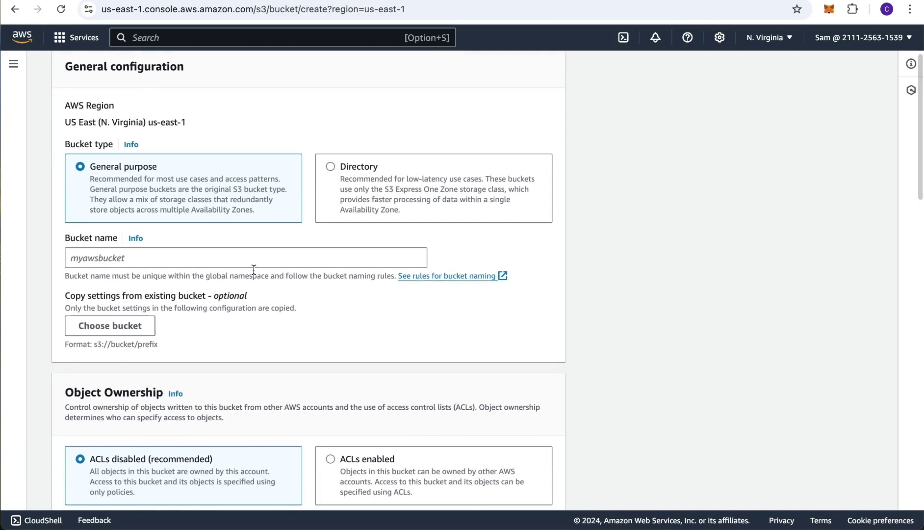
{"action": "left_click", "coordinate": [201, 257]}
{"action": "type", "text": "clo"}
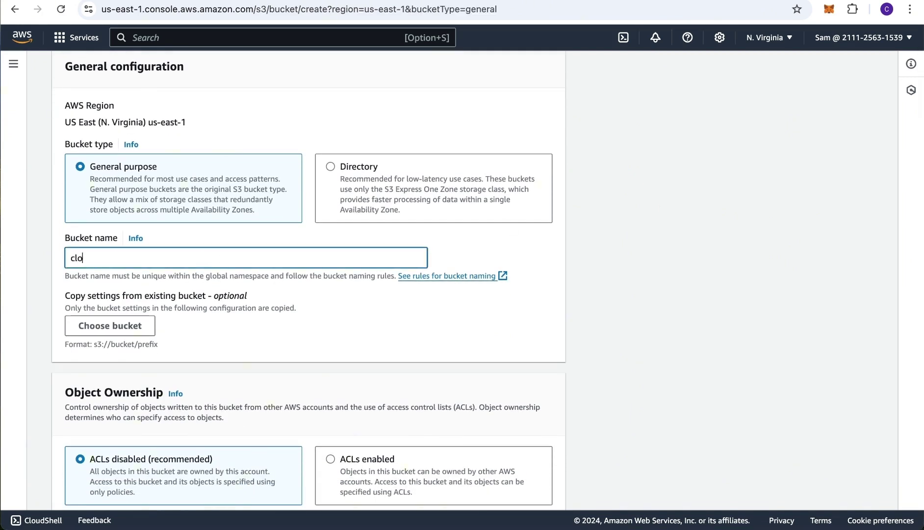
{"action": "type", "text": "udtechwithsam"}
{"action": "scroll", "coordinate": [308, 280], "scroll_direction": "down", "scroll_amount": 15}
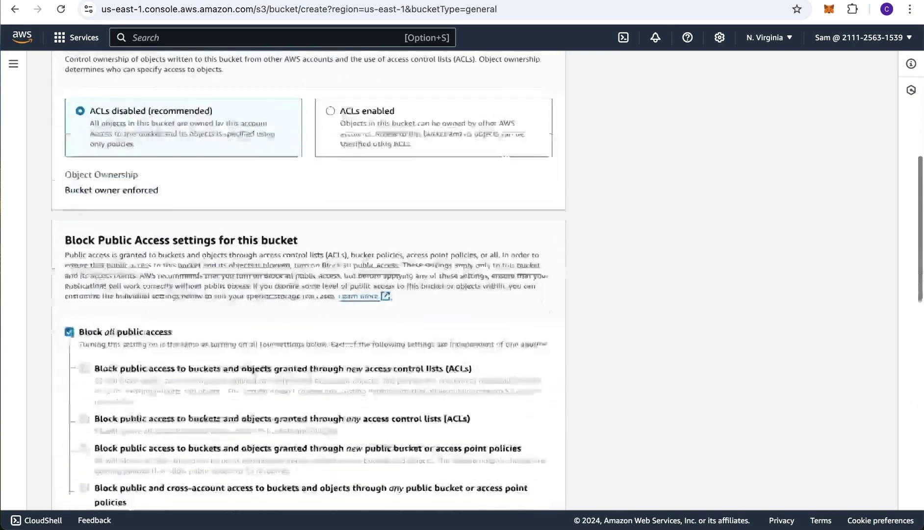
{"action": "scroll", "coordinate": [200, 282], "scroll_direction": "down", "scroll_amount": 5}
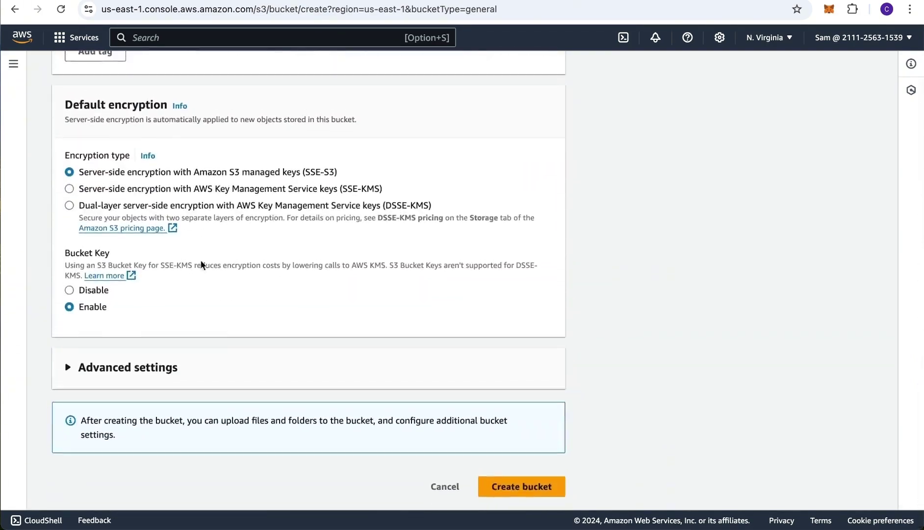
{"action": "left_click", "coordinate": [516, 485]}
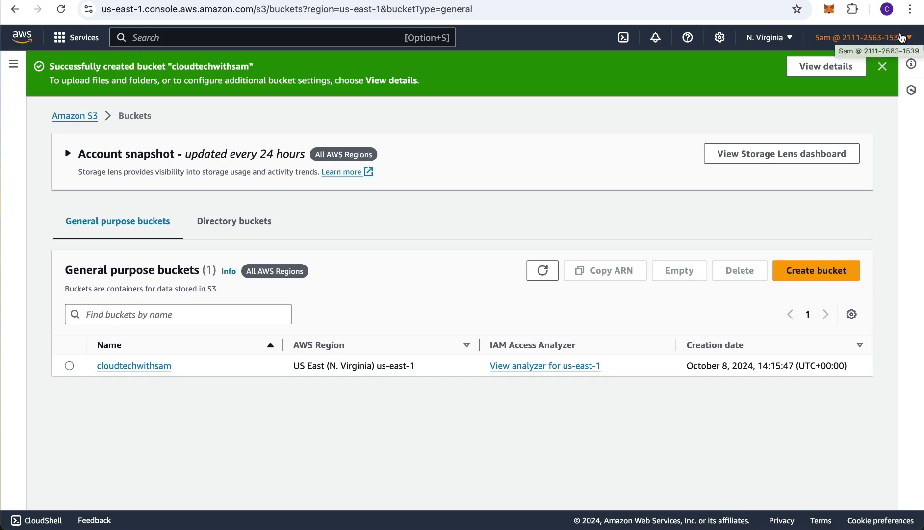
- From Security credentials, start a new access key for an application running outside AWS
{"action": "left_click", "coordinate": [872, 39]}
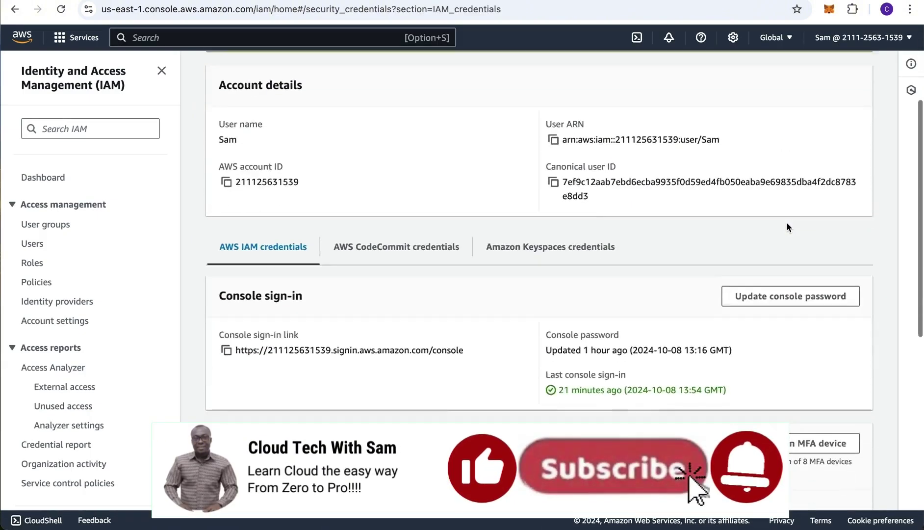
{"action": "scroll", "coordinate": [787, 226], "scroll_direction": "down", "scroll_amount": 6}
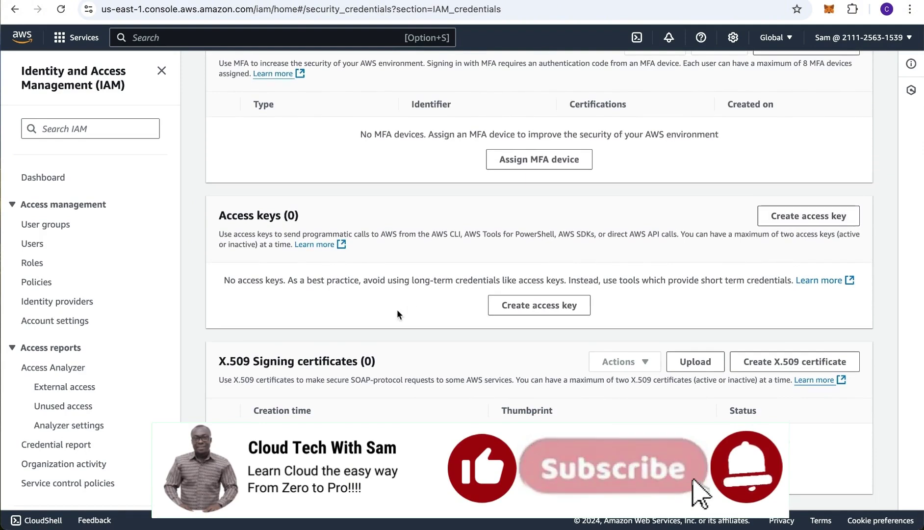
{"action": "left_click", "coordinate": [536, 308]}
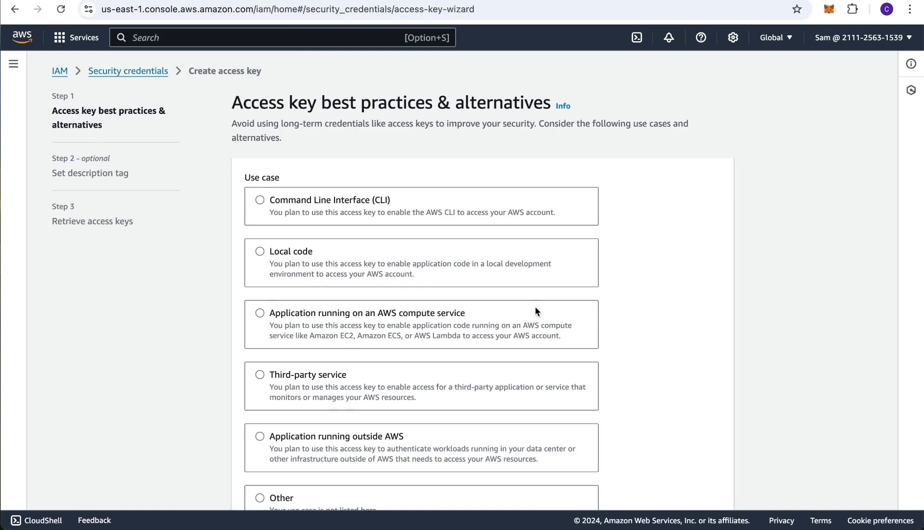
{"action": "scroll", "coordinate": [321, 229], "scroll_direction": "down", "scroll_amount": 3}
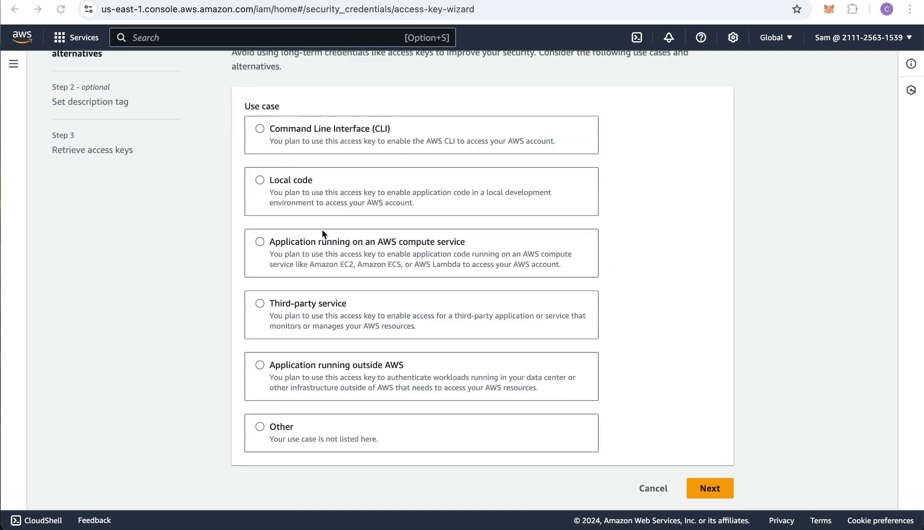
{"action": "left_click", "coordinate": [259, 365]}
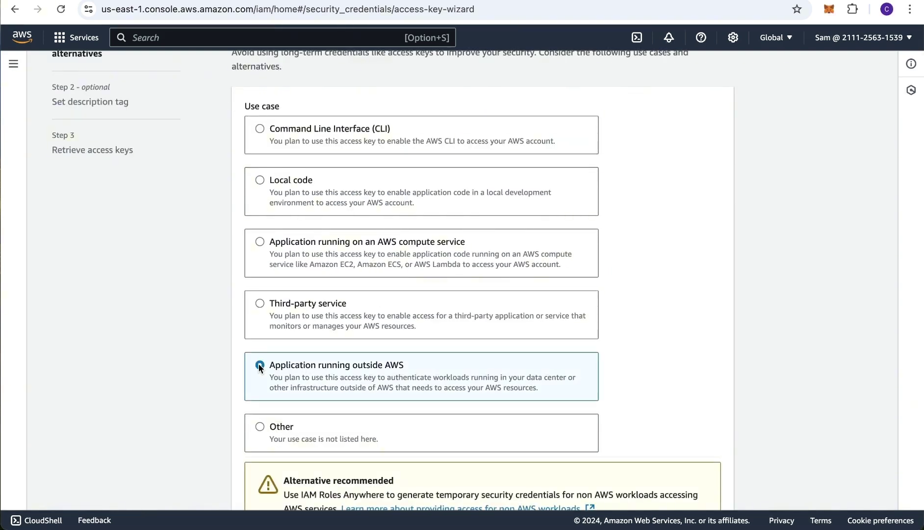
{"action": "scroll", "coordinate": [335, 368], "scroll_direction": "down", "scroll_amount": 2}
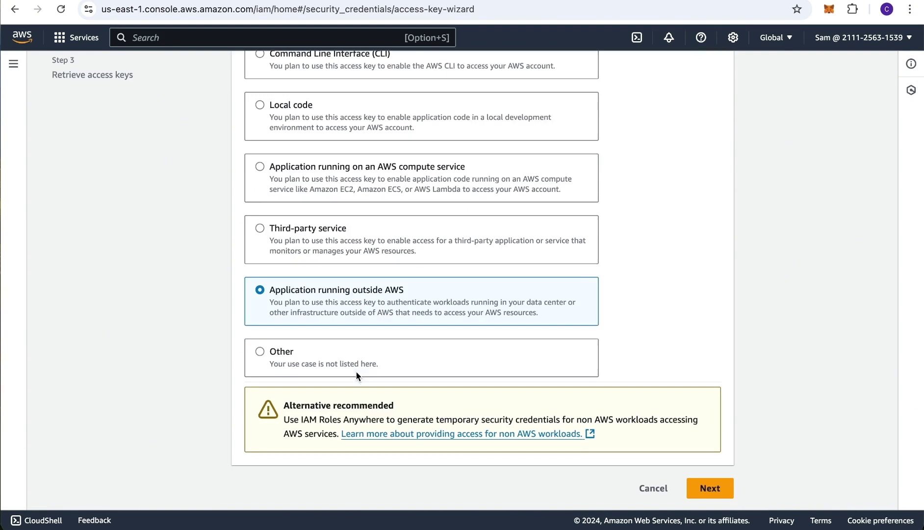
{"action": "left_click", "coordinate": [720, 493]}
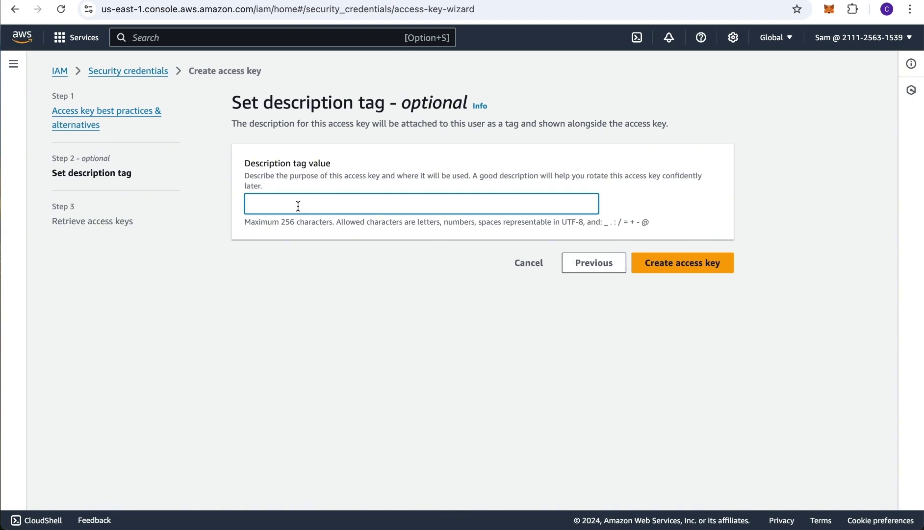
- Tag the key with description 'SFTP access key' and create it
{"action": "type", "text": "SF"}
{"action": "type", "text": "T"}
{"action": "key", "text": "BackSpace"}
{"action": "type", "text": "FTP access key"}
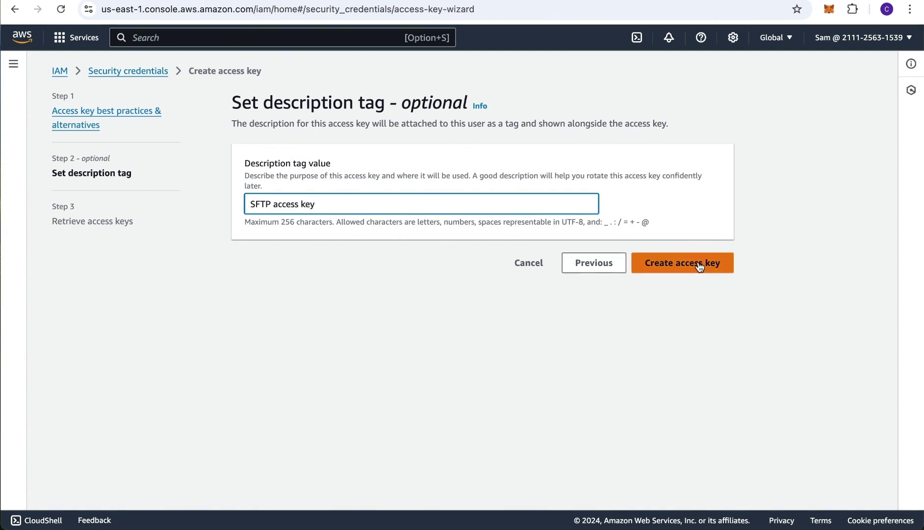
{"action": "left_click", "coordinate": [697, 264]}
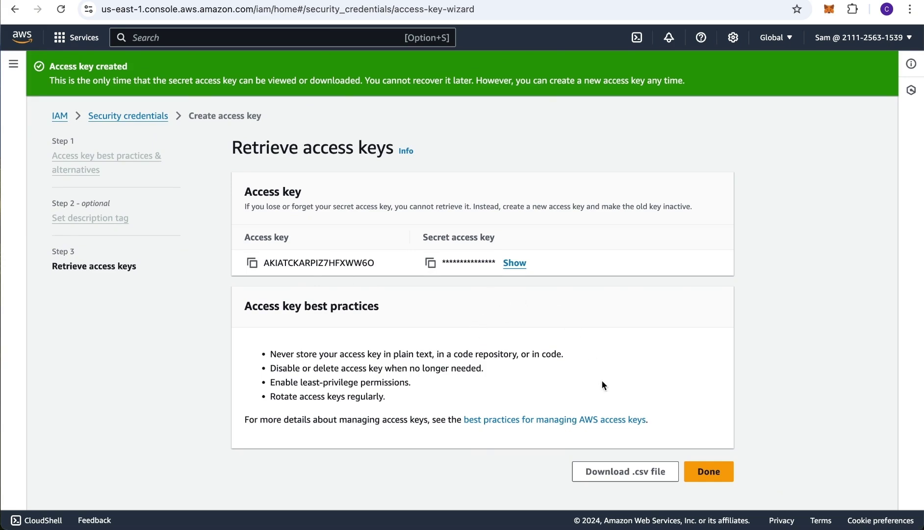
- Download the access keys as a .csv file and copy the access key ID
{"action": "left_click", "coordinate": [617, 471]}
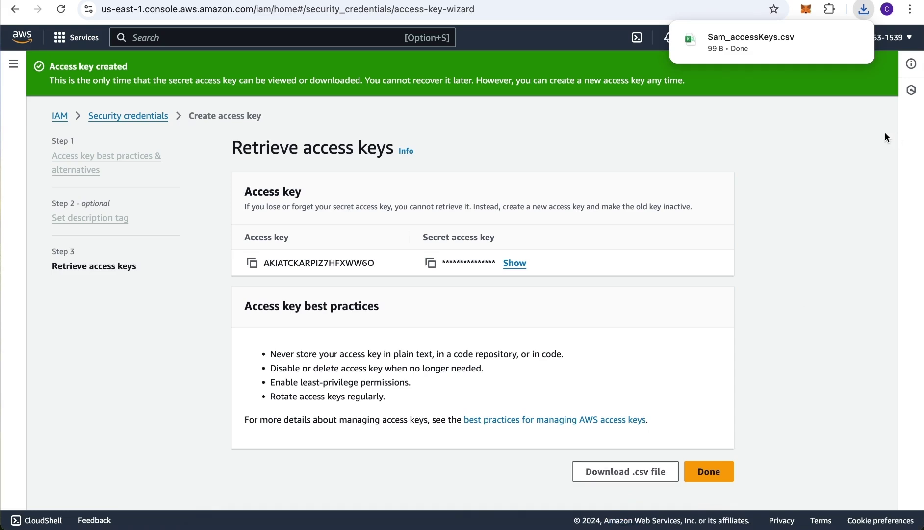
{"action": "left_click", "coordinate": [252, 263]}
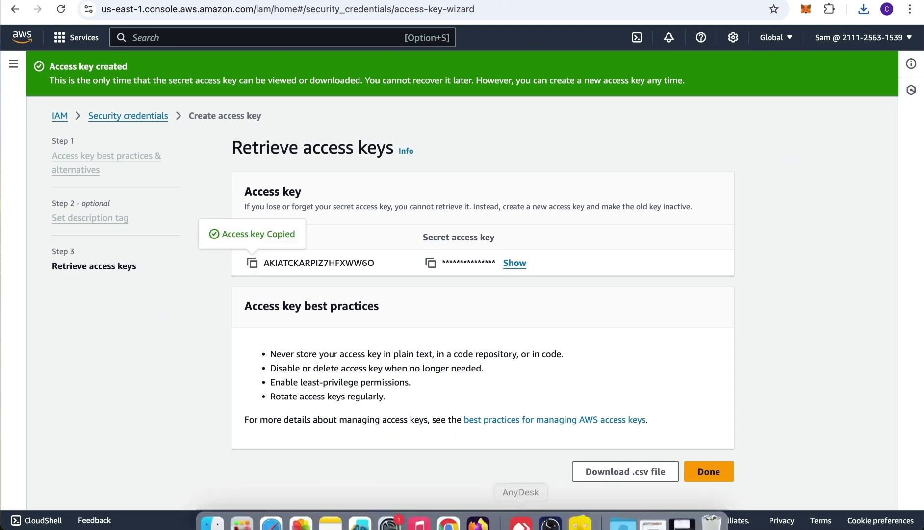
- Paste the copied access key ID into the Cyberduck S3 bookmark
{"action": "left_click", "coordinate": [581, 510]}
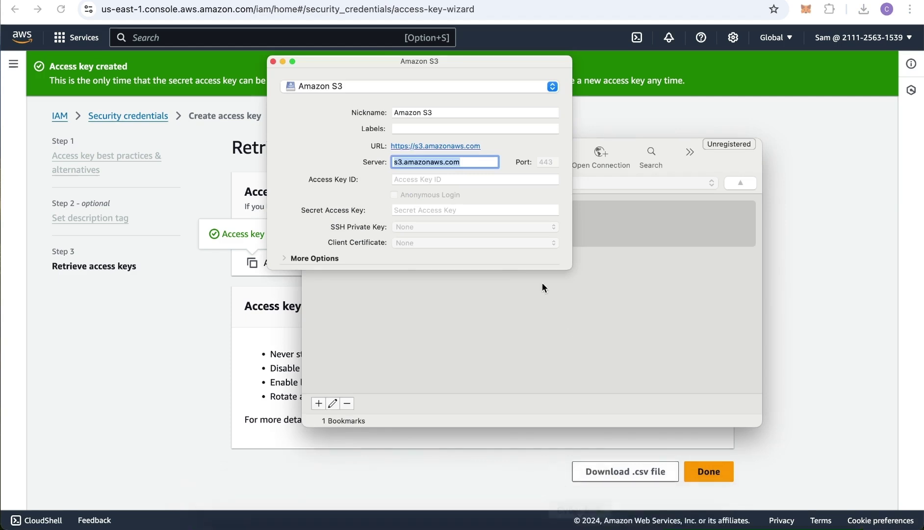
{"action": "left_click", "coordinate": [410, 178]}
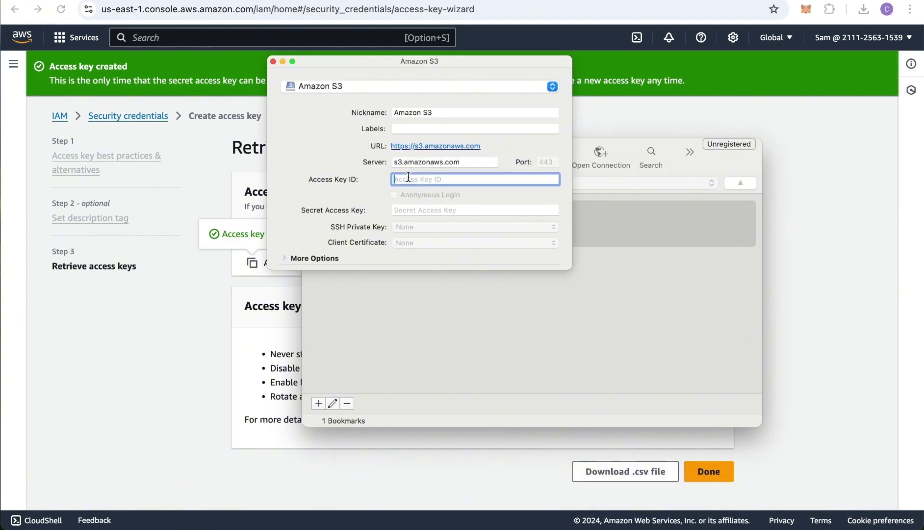
{"action": "key", "text": "super+v"}
- Copy the secret access key from AWS, paste it into the bookmark, and close the editor
{"action": "left_click", "coordinate": [821, 307]}
{"action": "left_click", "coordinate": [514, 264]}
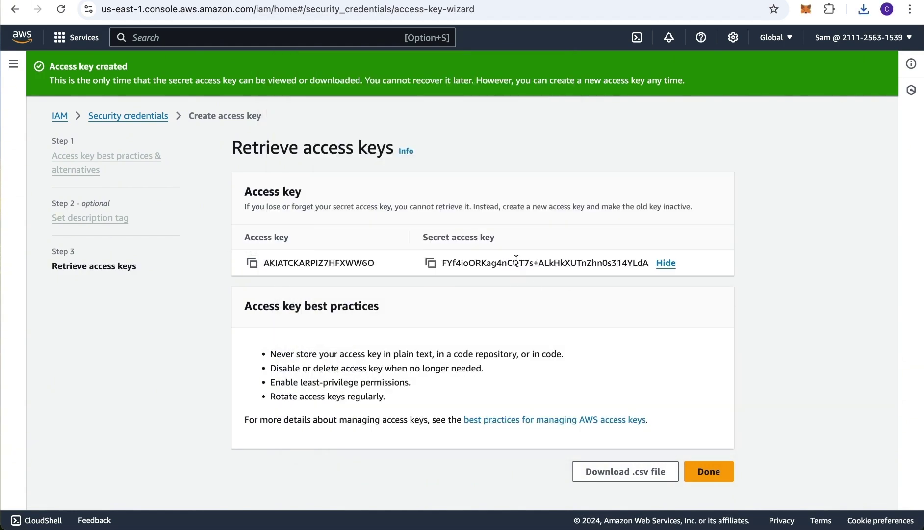
{"action": "left_click", "coordinate": [430, 263]}
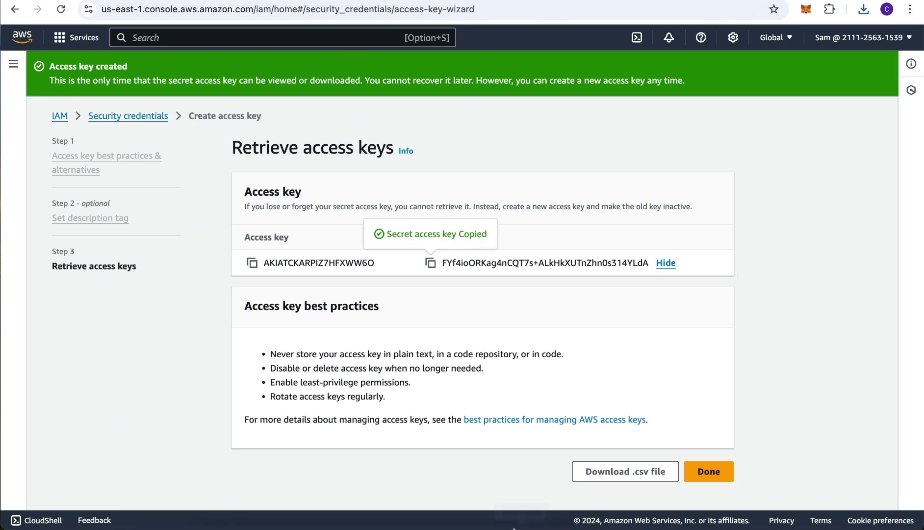
{"action": "mouse_move", "coordinate": [536, 528]}
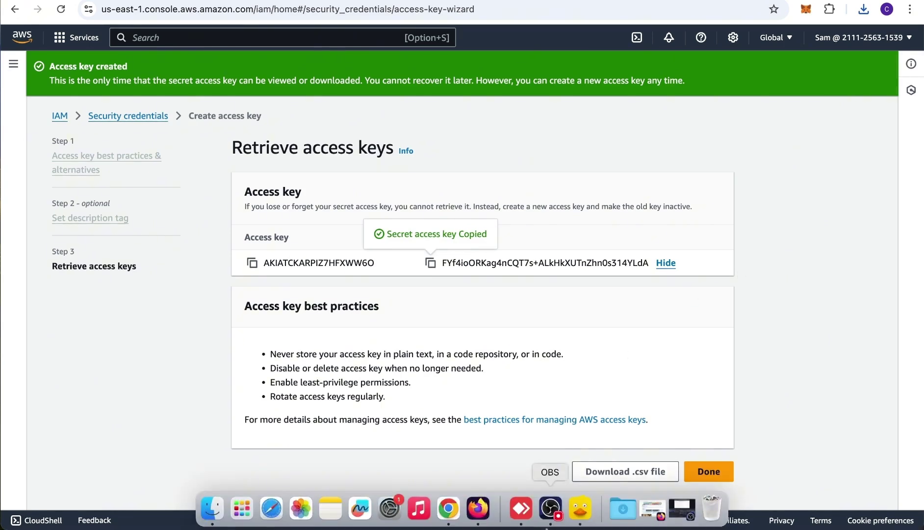
{"action": "left_click", "coordinate": [579, 514]}
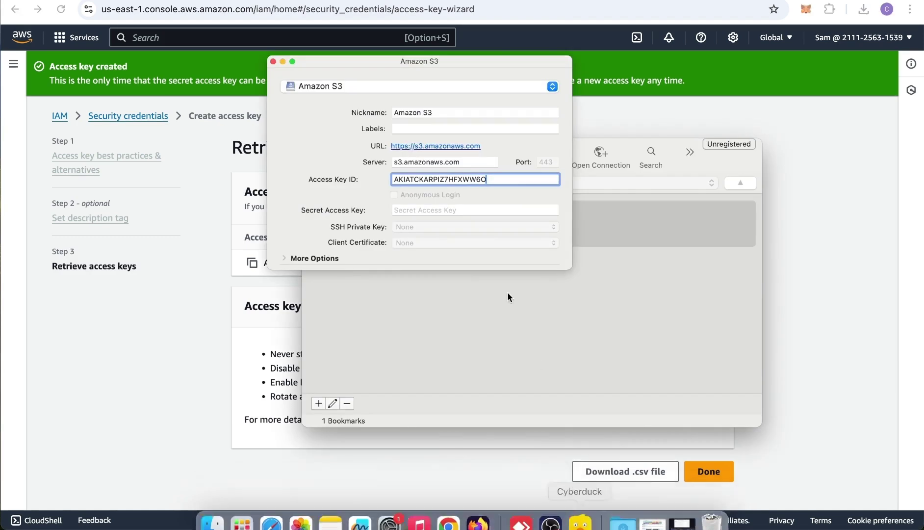
{"action": "left_click", "coordinate": [411, 210]}
{"action": "key", "text": "super+v"}
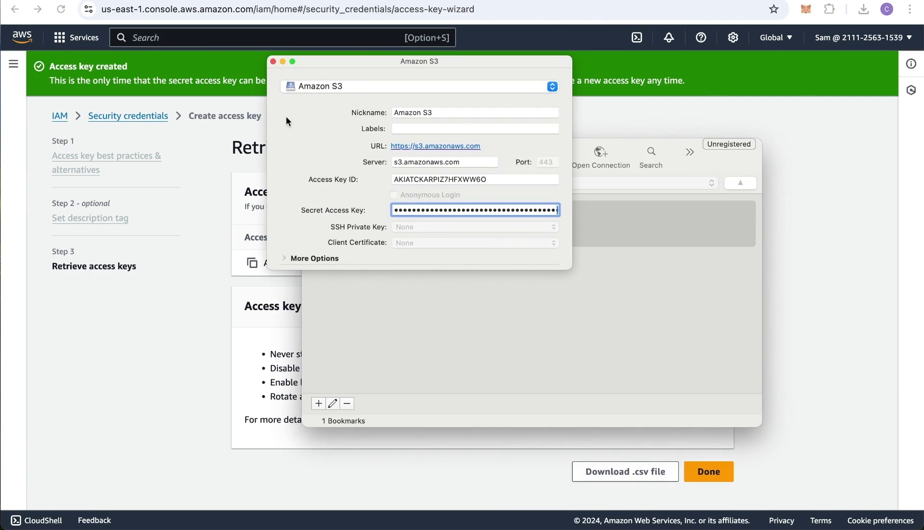
{"action": "left_click", "coordinate": [273, 62]}
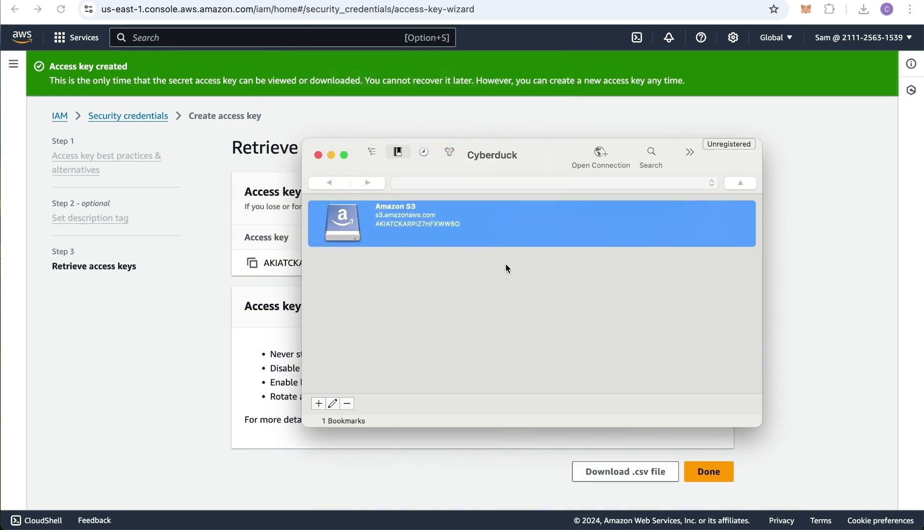
- Connect to the Amazon S3 bookmark, pasting the secret access key at the login prompt
{"action": "double_click", "coordinate": [346, 221]}
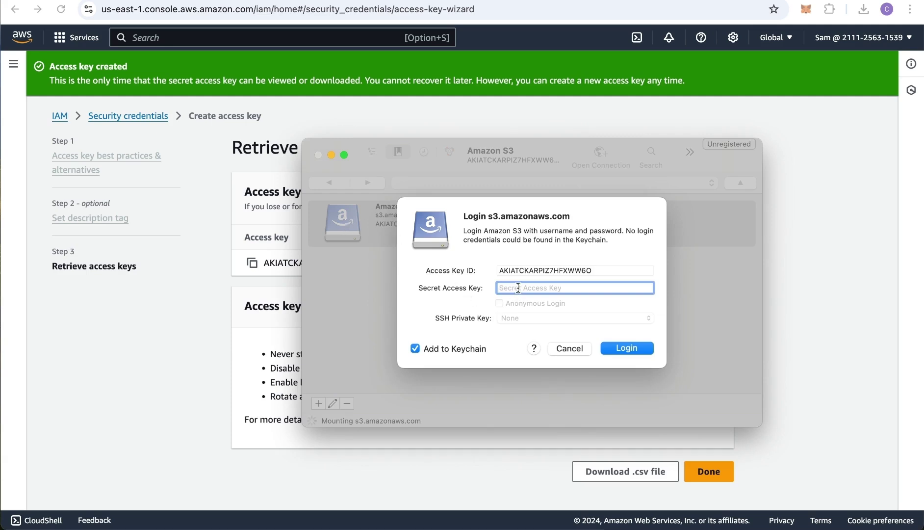
{"action": "left_click", "coordinate": [220, 318]}
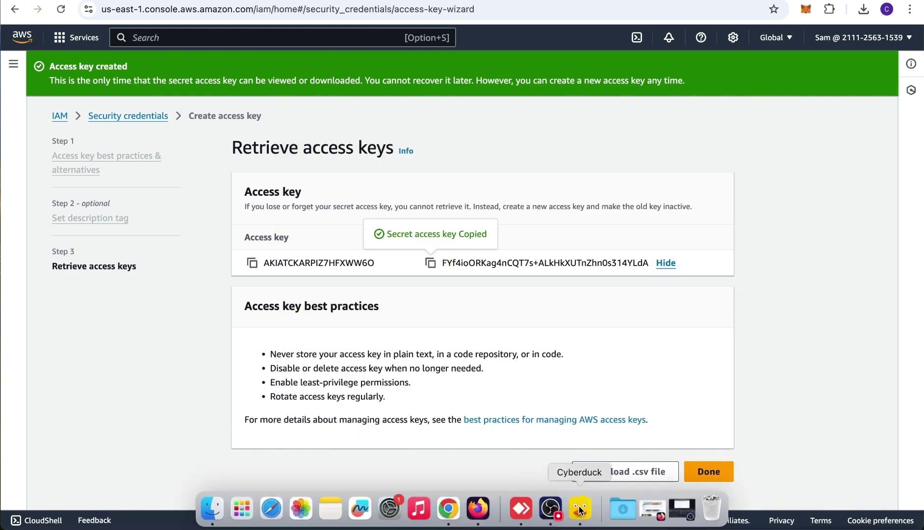
{"action": "left_click", "coordinate": [580, 511]}
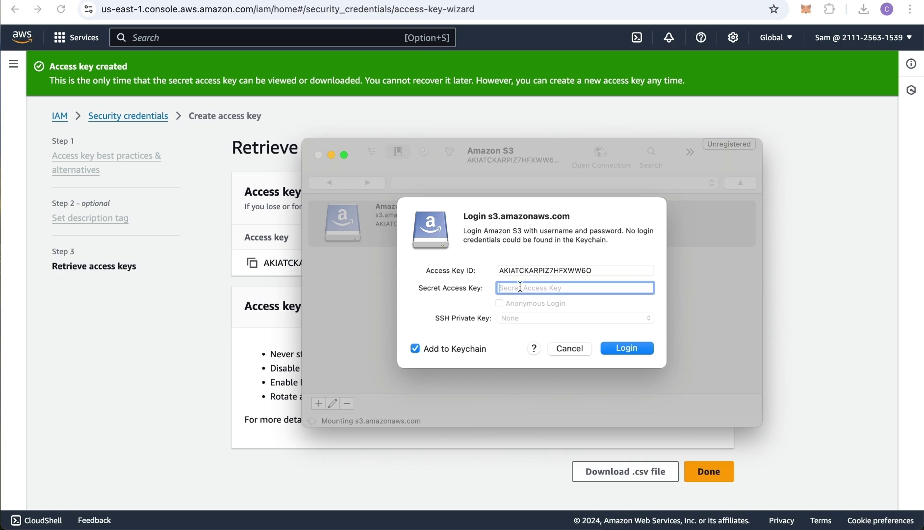
{"action": "key", "text": "super+v"}
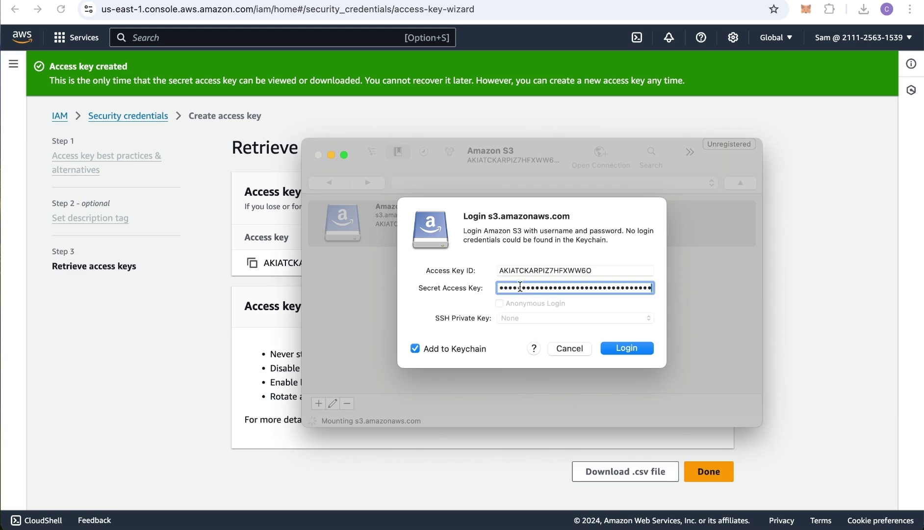
{"action": "left_click", "coordinate": [621, 349]}
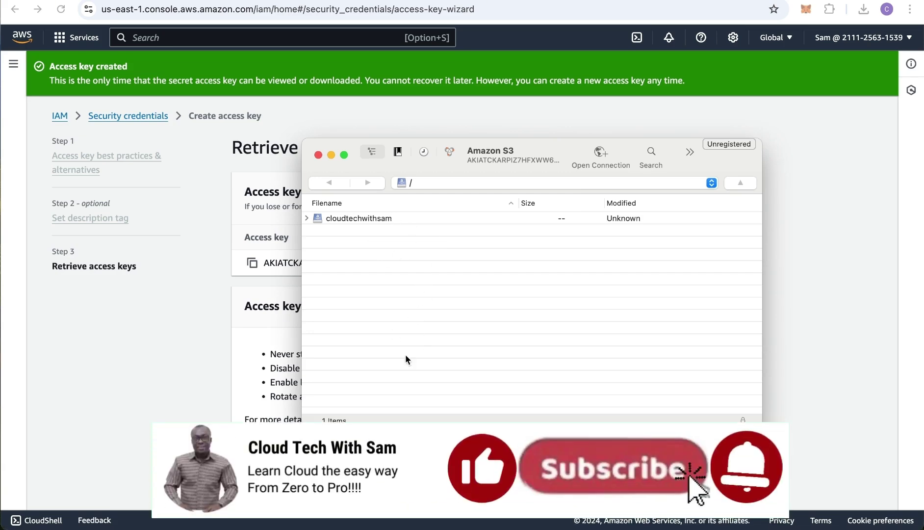
- Open the cloudtechwithsam bucket in Cyberduck's browser, showing 0 items
{"action": "left_click", "coordinate": [356, 218]}
{"action": "double_click", "coordinate": [355, 217]}
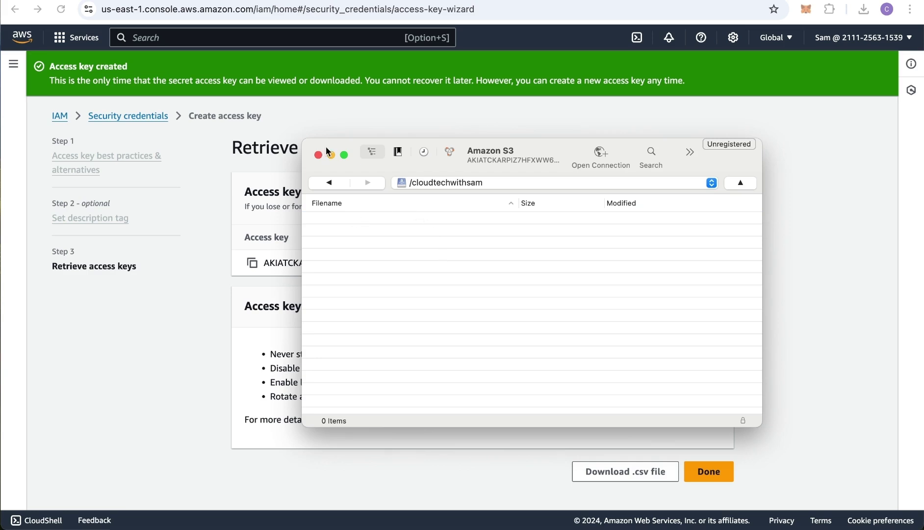
- Open the local s3 folder in Finder and arrange it beside the Cyberduck window
{"action": "mouse_move", "coordinate": [391, 515]}
{"action": "left_click", "coordinate": [212, 512]}
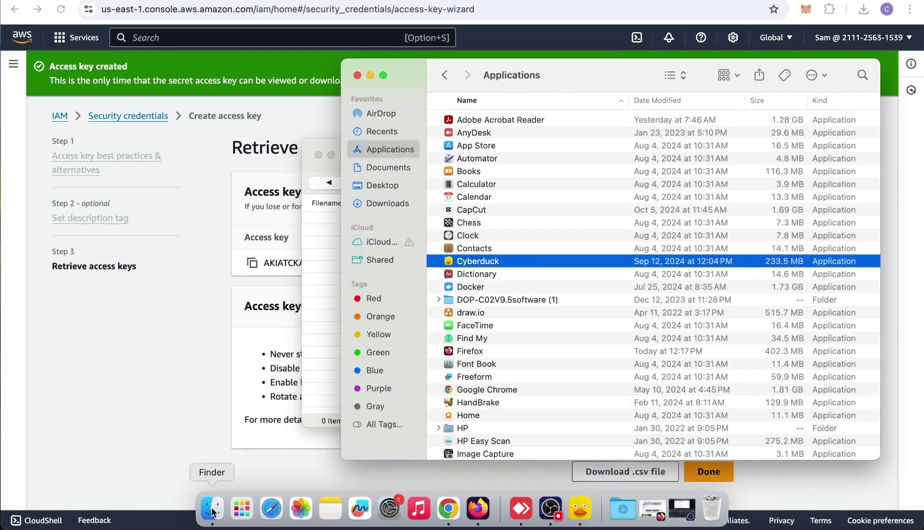
{"action": "left_click", "coordinate": [307, 218]}
{"action": "left_click_drag", "start_coordinate": [324, 139], "coordinate": [150, 156]}
{"action": "left_click", "coordinate": [563, 87]}
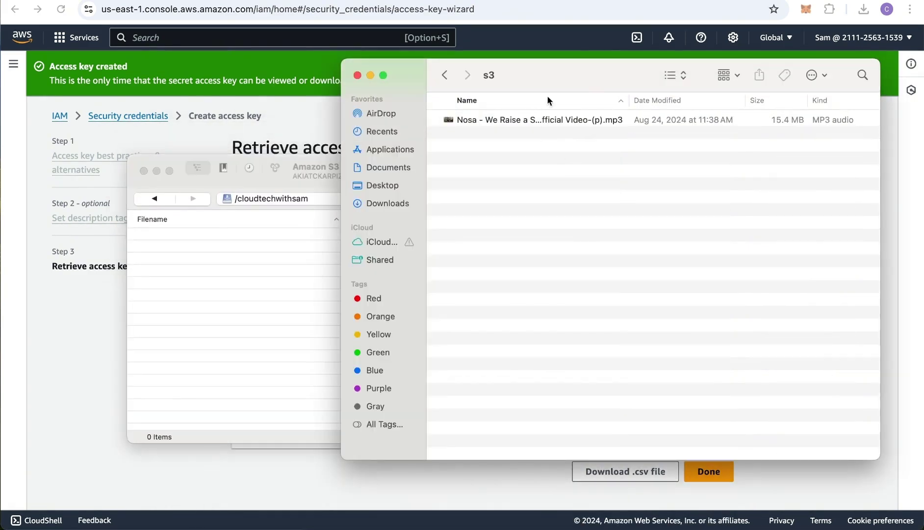
{"action": "left_click_drag", "start_coordinate": [582, 71], "coordinate": [625, 78]}
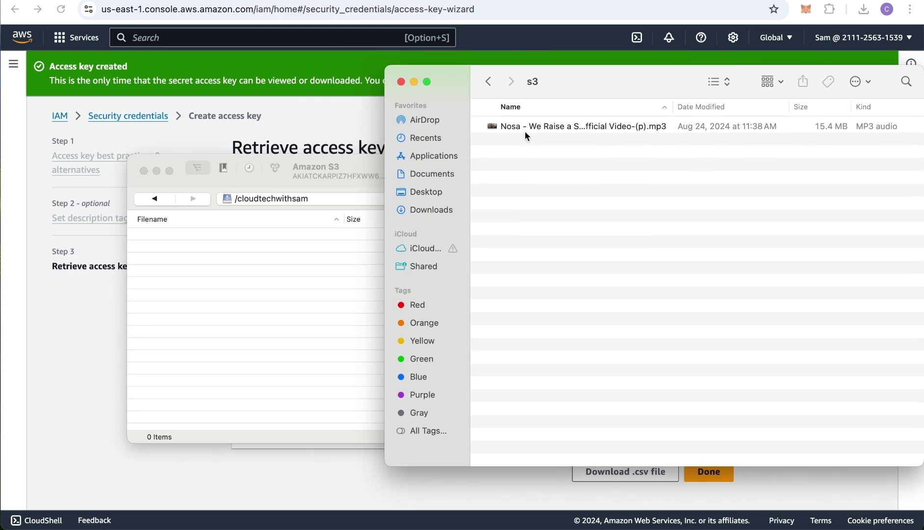
- Drag the Nosa MP3 into the cloudtechwithsam bucket and confirm the 15.4 MB file is listed
{"action": "left_click", "coordinate": [493, 127]}
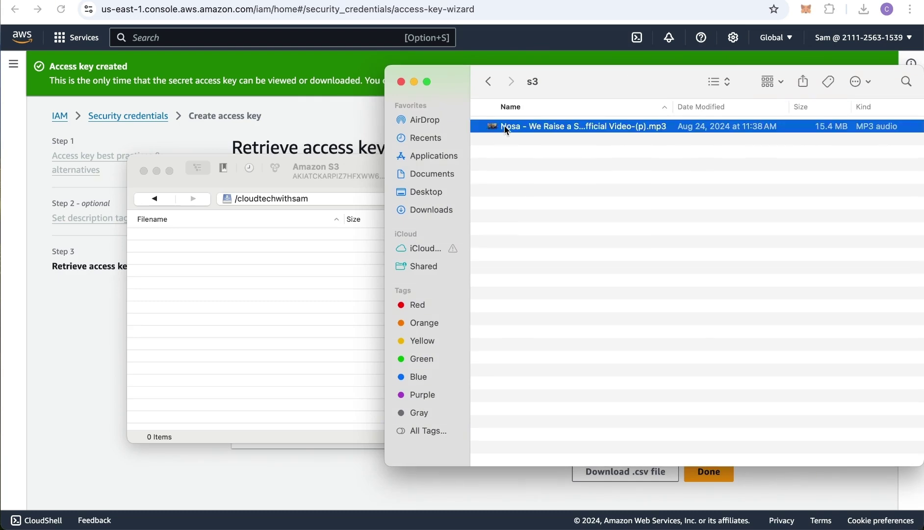
{"action": "left_click_drag", "start_coordinate": [506, 130], "coordinate": [296, 267]}
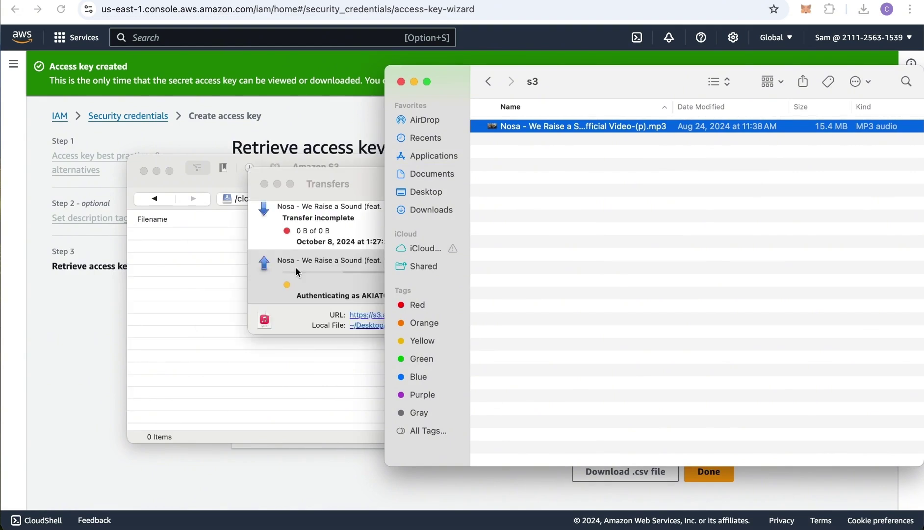
{"action": "left_click", "coordinate": [368, 176]}
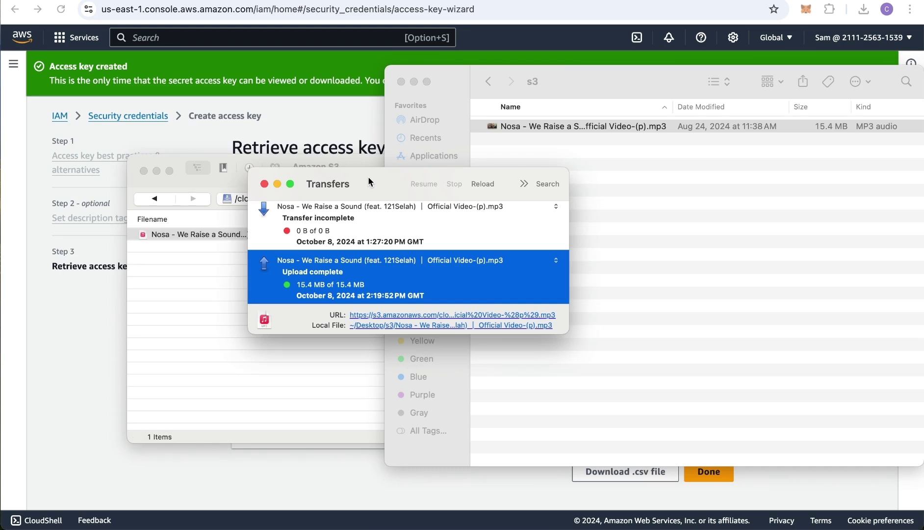
{"action": "left_click", "coordinate": [259, 384]}
{"action": "left_click", "coordinate": [288, 236]}
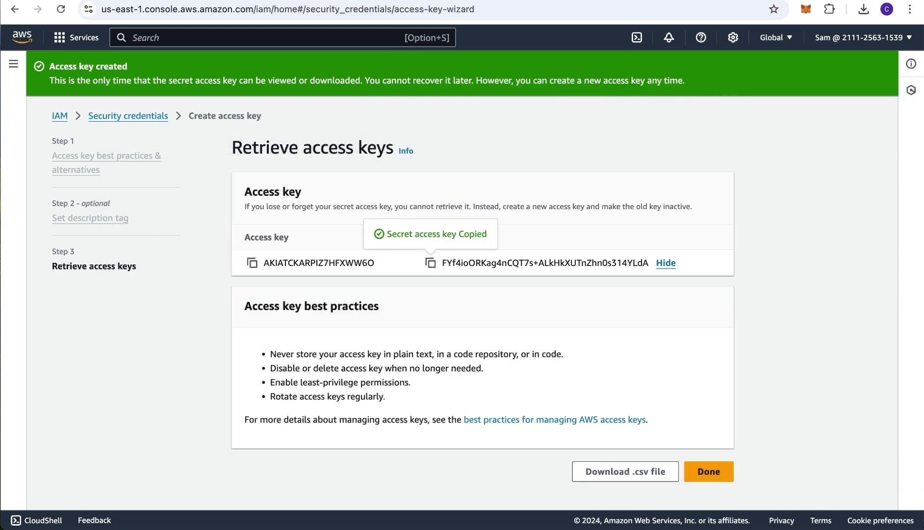
- Search 's3', open S3 in a new tab, and view the cloudtechwithsam bucket's 14.7 MB Nosa MP3
{"action": "key", "text": "alt+s"}
{"action": "type", "text": "s3"}
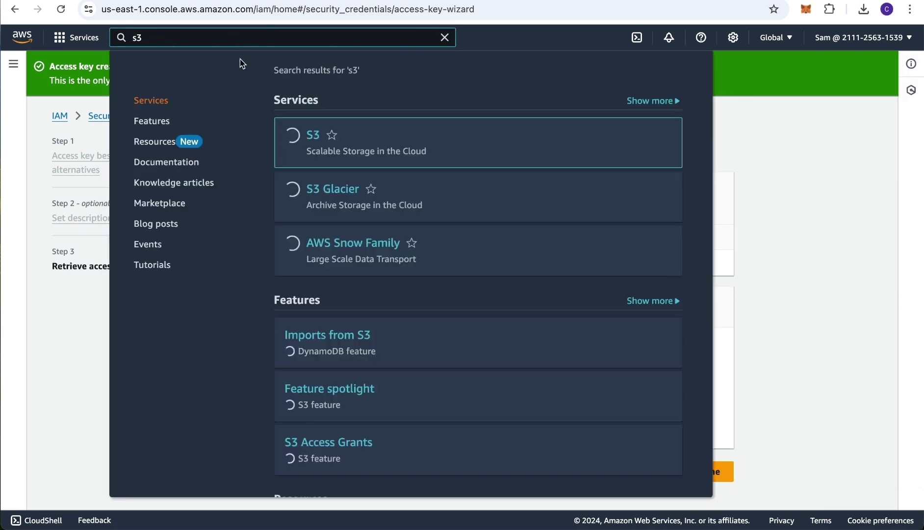
{"action": "right_click", "coordinate": [310, 134]}
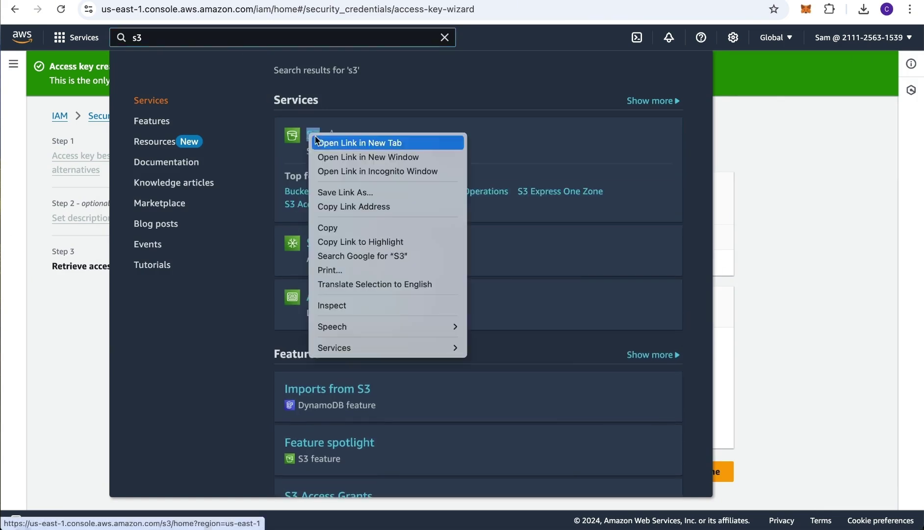
{"action": "left_click", "coordinate": [410, 144]}
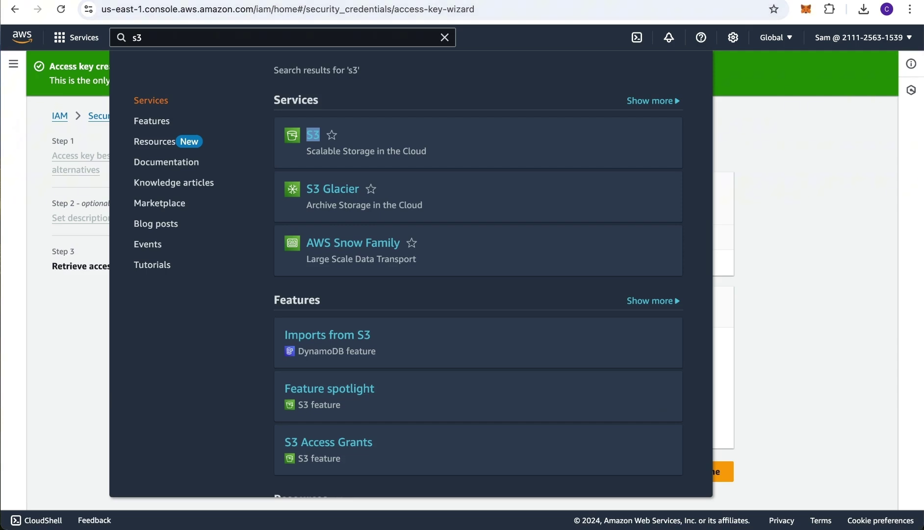
{"action": "key", "text": "ctrl+Tab"}
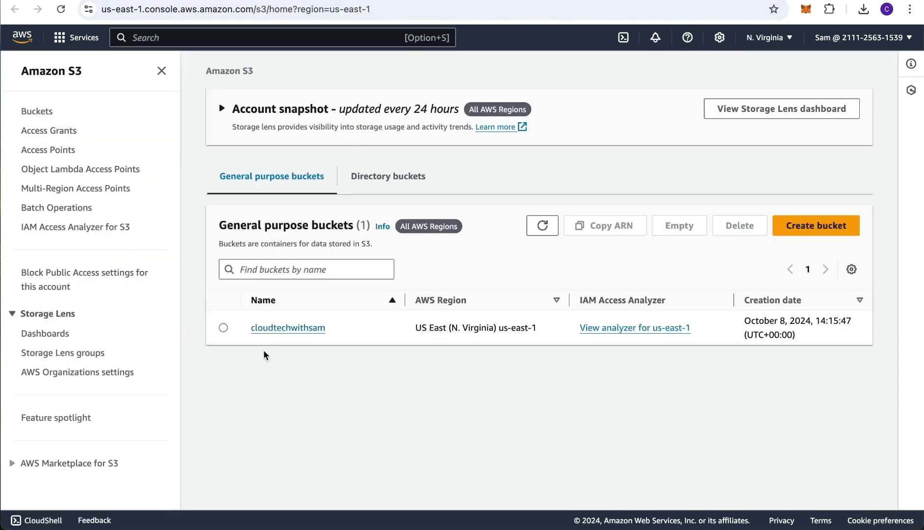
{"action": "left_click", "coordinate": [288, 328]}
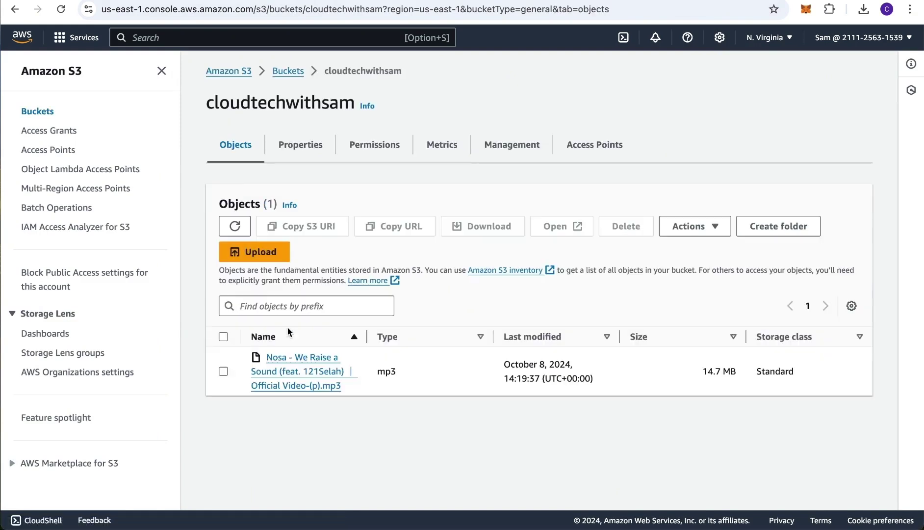